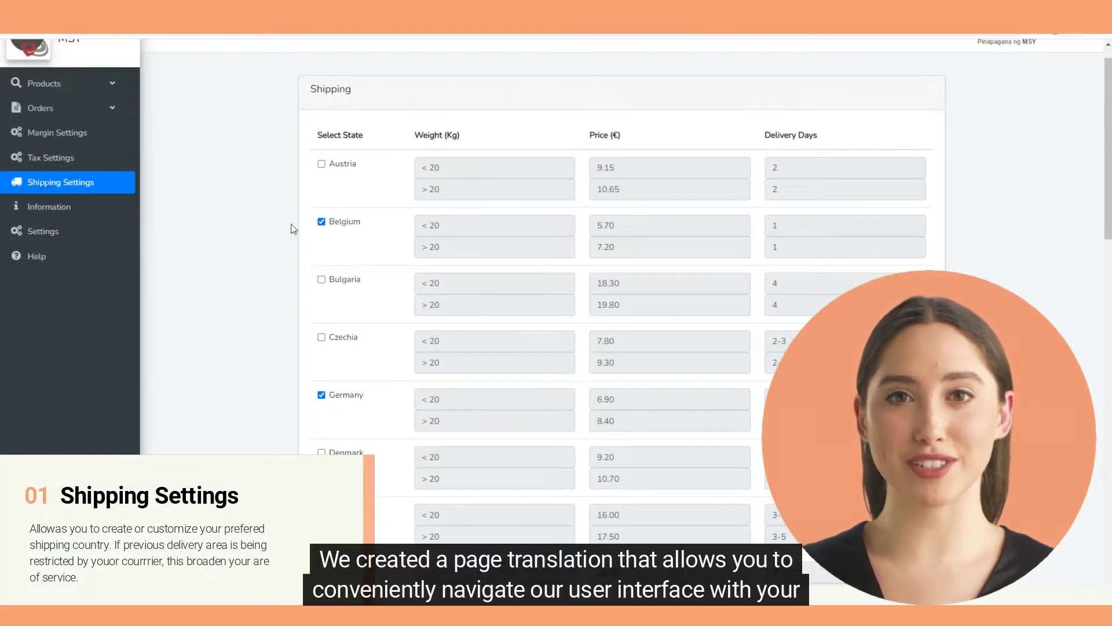
Step: Check the interface language list and keep English selected
{"action": "scroll", "coordinate": [290, 228], "scroll_direction": "up", "scroll_amount": 1}
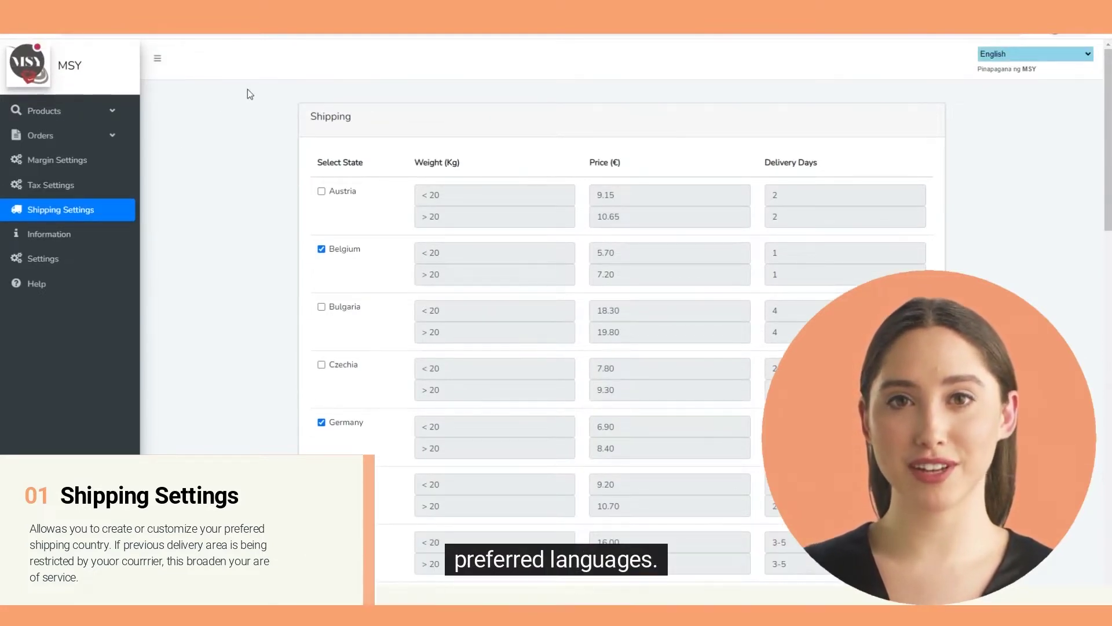
{"action": "left_click", "coordinate": [999, 53]}
{"action": "scroll", "coordinate": [1011, 95], "scroll_direction": "down", "scroll_amount": 8}
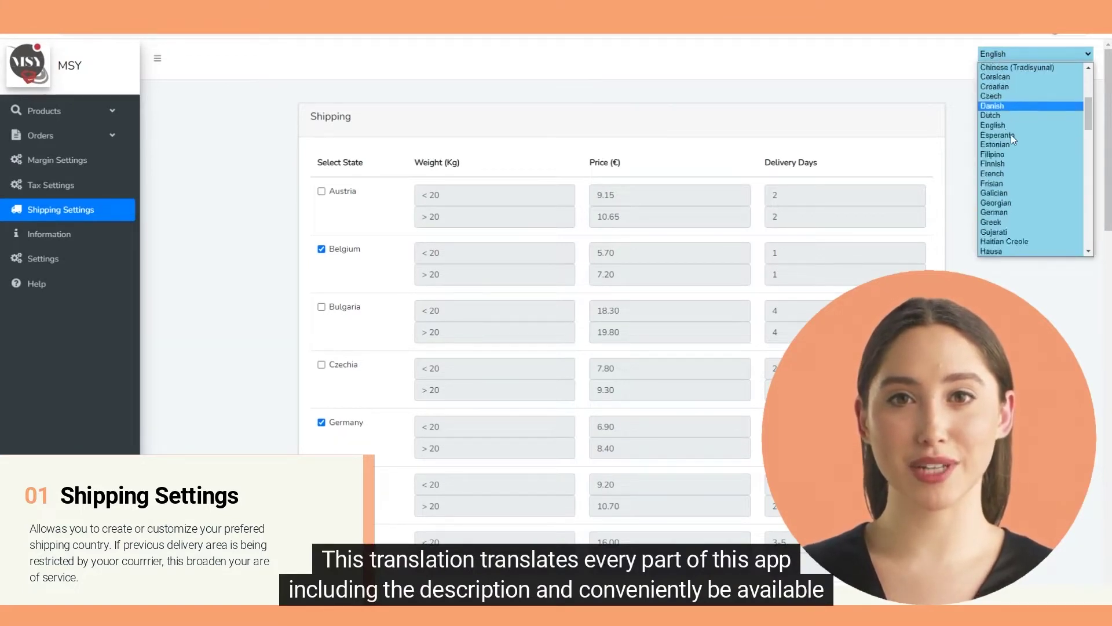
{"action": "scroll", "coordinate": [1014, 162], "scroll_direction": "up", "scroll_amount": 8}
{"action": "left_click", "coordinate": [987, 52]}
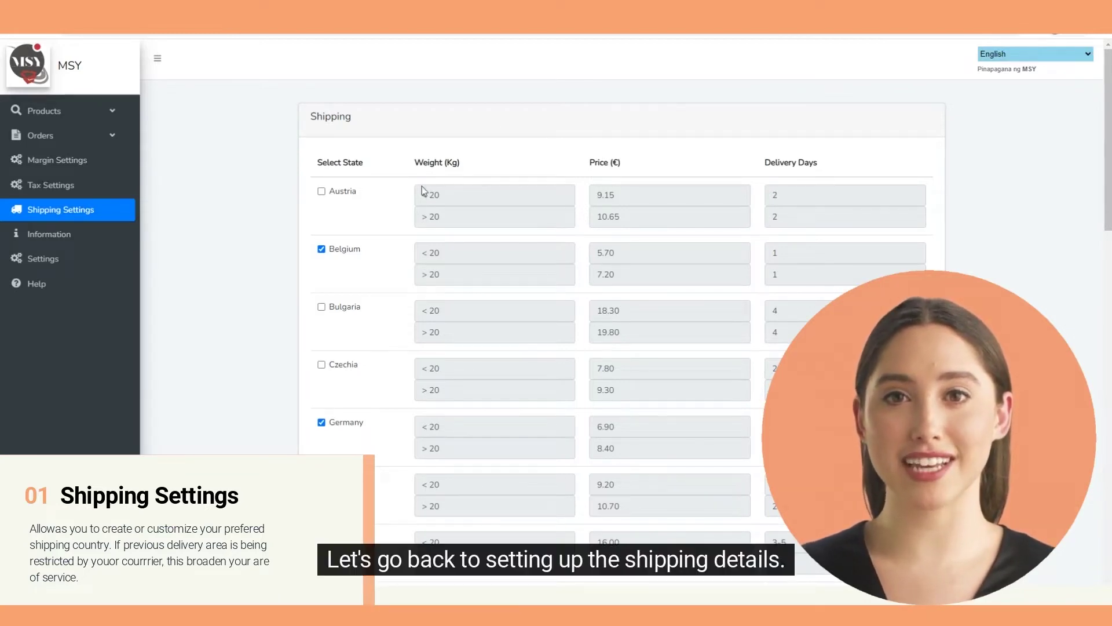
Step: Review Austria's < 20 and > 20 weight bands and the Select State column
{"action": "scroll", "coordinate": [408, 195], "scroll_direction": "down", "scroll_amount": 15}
{"action": "scroll", "coordinate": [407, 369], "scroll_direction": "up", "scroll_amount": 15}
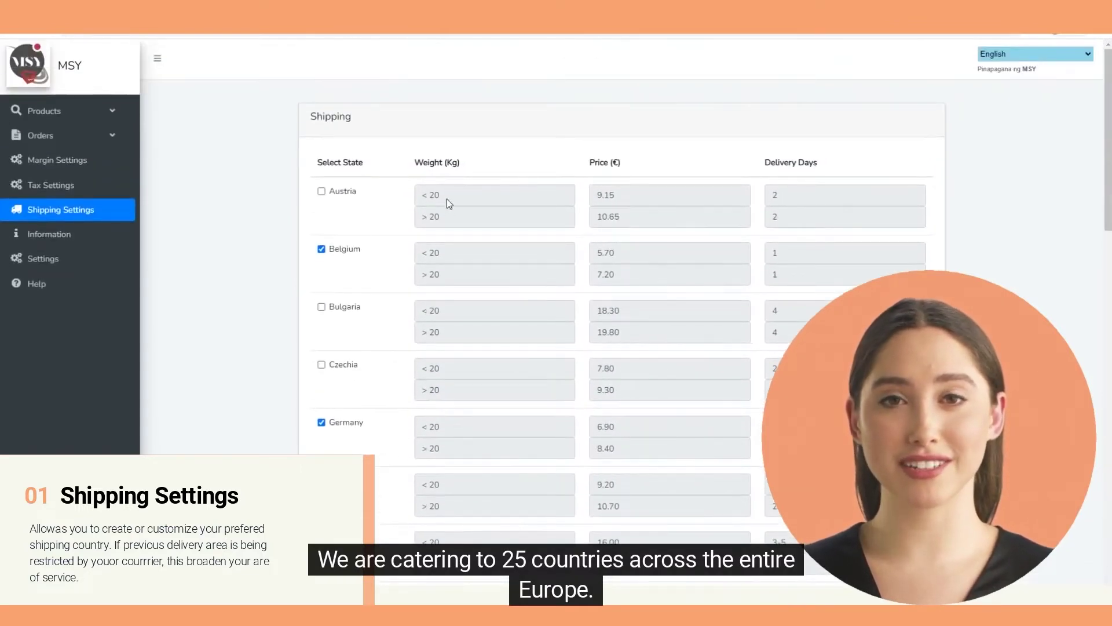
{"action": "left_click_drag", "start_coordinate": [446, 196], "coordinate": [421, 196]}
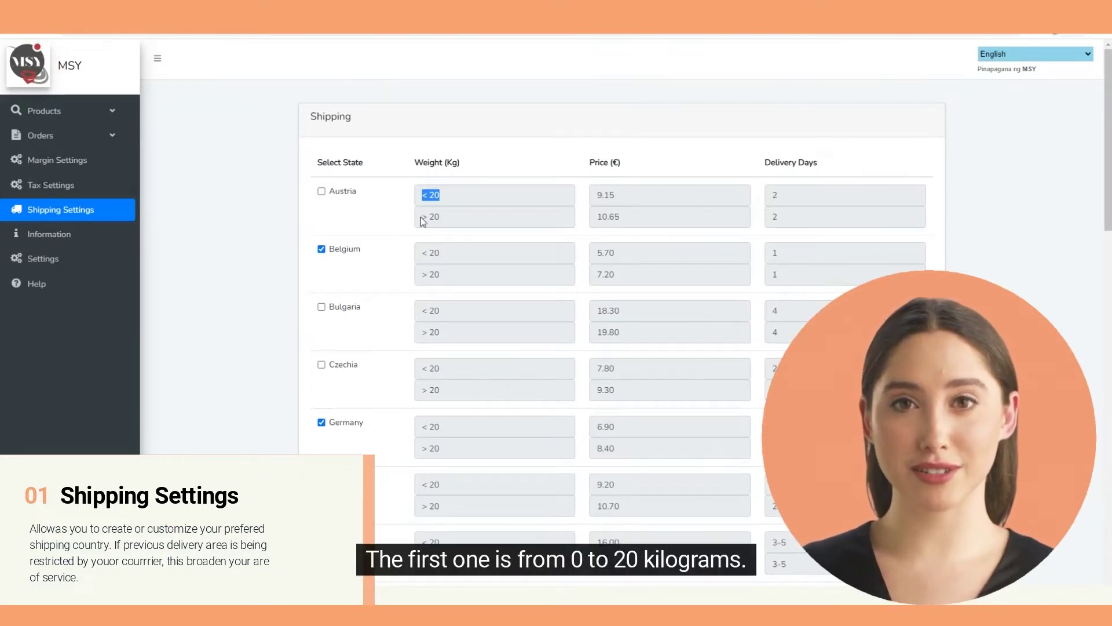
{"action": "left_click_drag", "start_coordinate": [422, 217], "coordinate": [449, 215]}
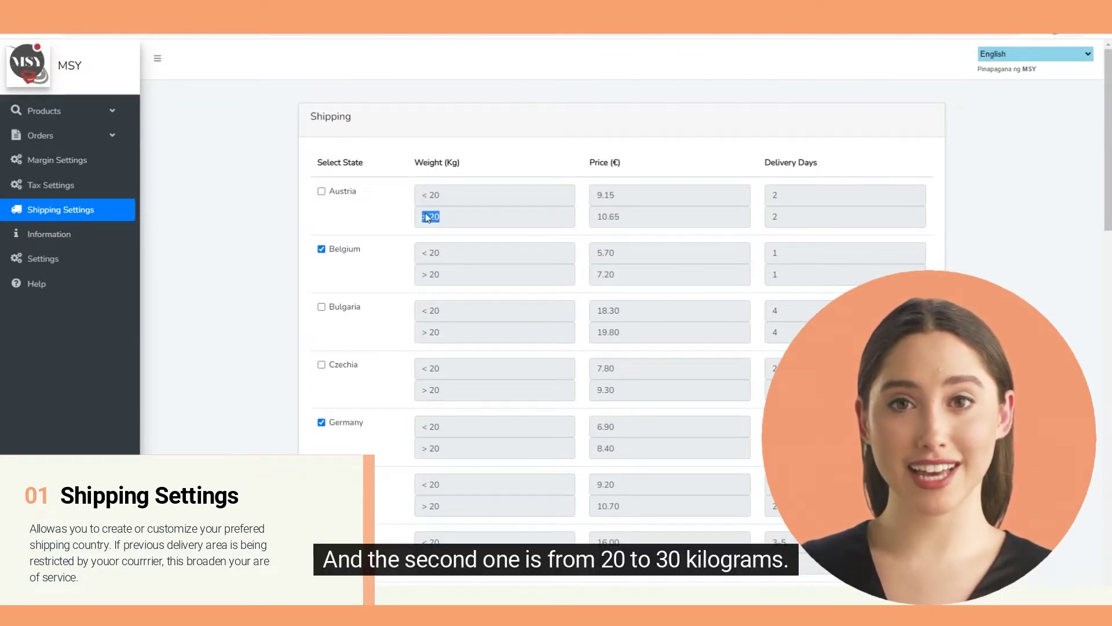
{"action": "left_click", "coordinate": [498, 146]}
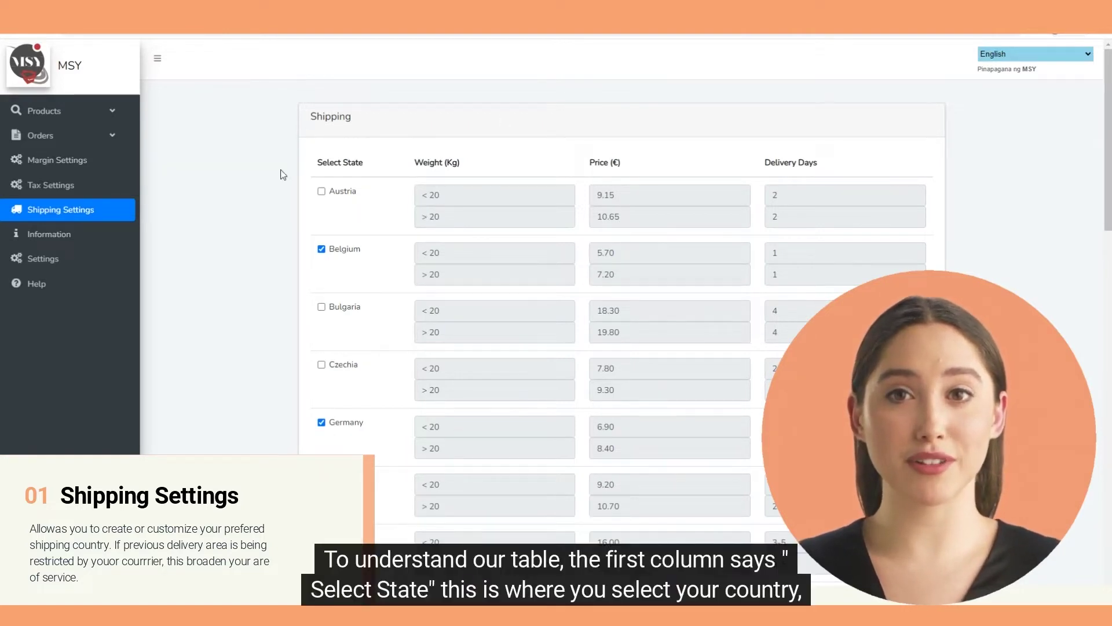
{"action": "mouse_move", "coordinate": [365, 167]}
{"action": "left_mouse_down"}
{"action": "mouse_move", "coordinate": [321, 165]}
{"action": "mouse_move", "coordinate": [345, 164]}
{"action": "left_mouse_up"}
{"action": "left_click", "coordinate": [400, 124]}
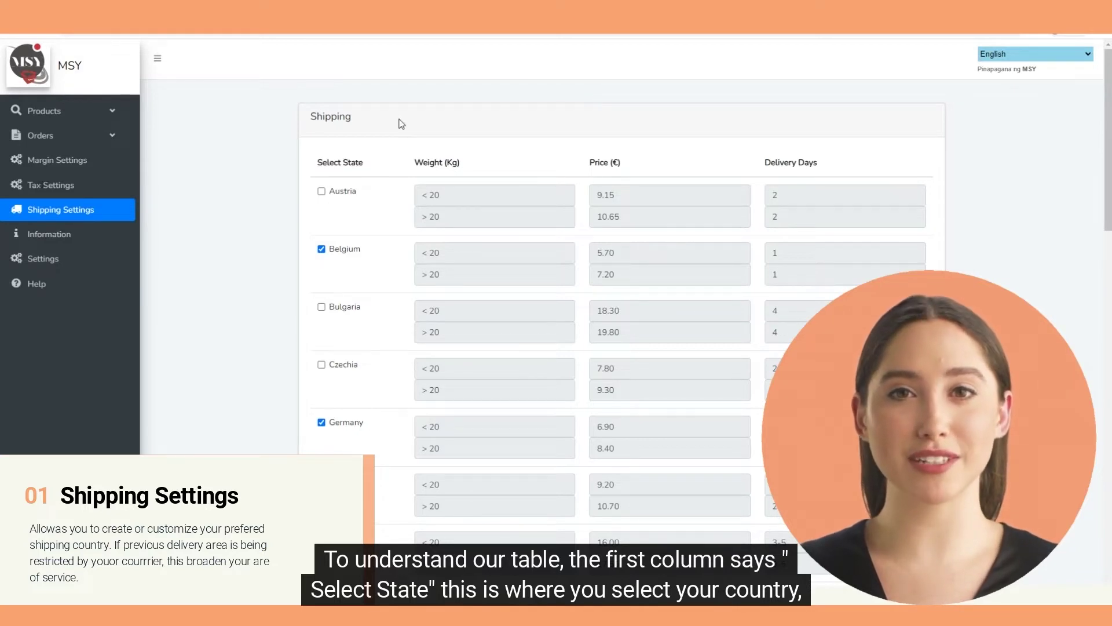
Step: Toggle Austria, confirm Belgium, Germany, Spain, France and Italy are ticked, and acknowledge the saved message
{"action": "left_click", "coordinate": [322, 192]}
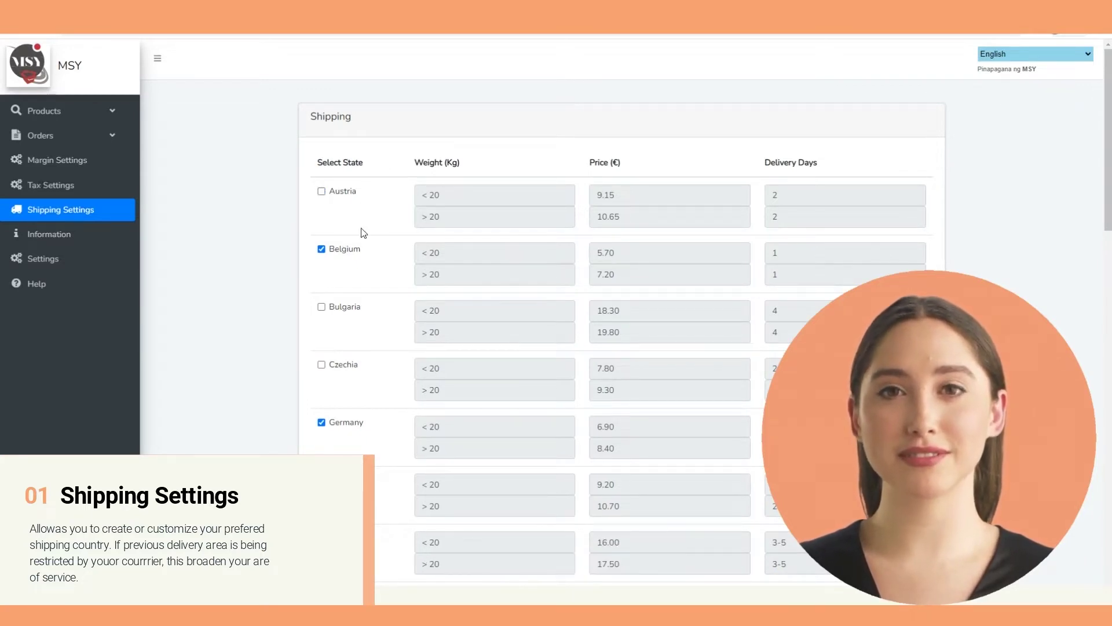
{"action": "scroll", "coordinate": [363, 231], "scroll_direction": "down", "scroll_amount": 3}
{"action": "scroll", "coordinate": [270, 252], "scroll_direction": "down", "scroll_amount": 10}
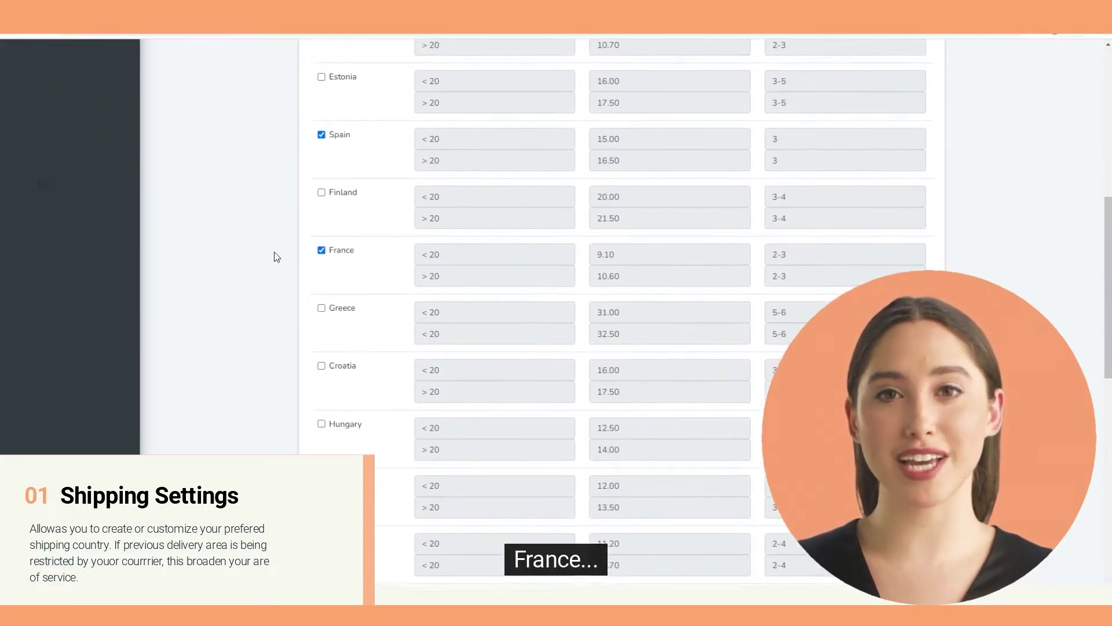
{"action": "scroll", "coordinate": [288, 278], "scroll_direction": "down", "scroll_amount": 1}
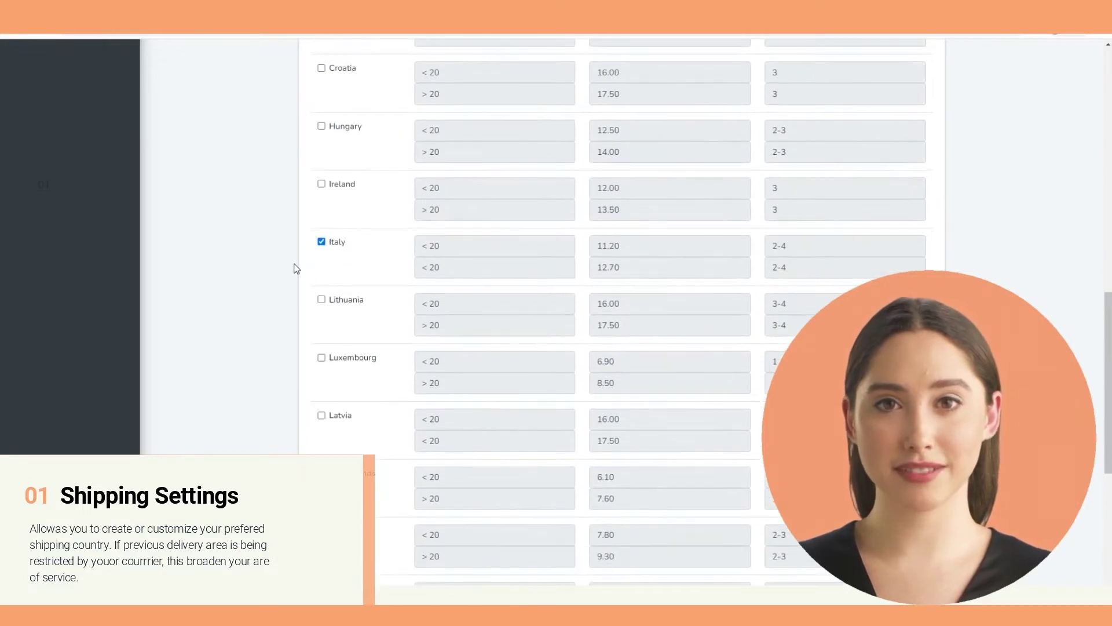
{"action": "scroll", "coordinate": [350, 255], "scroll_direction": "down", "scroll_amount": 7}
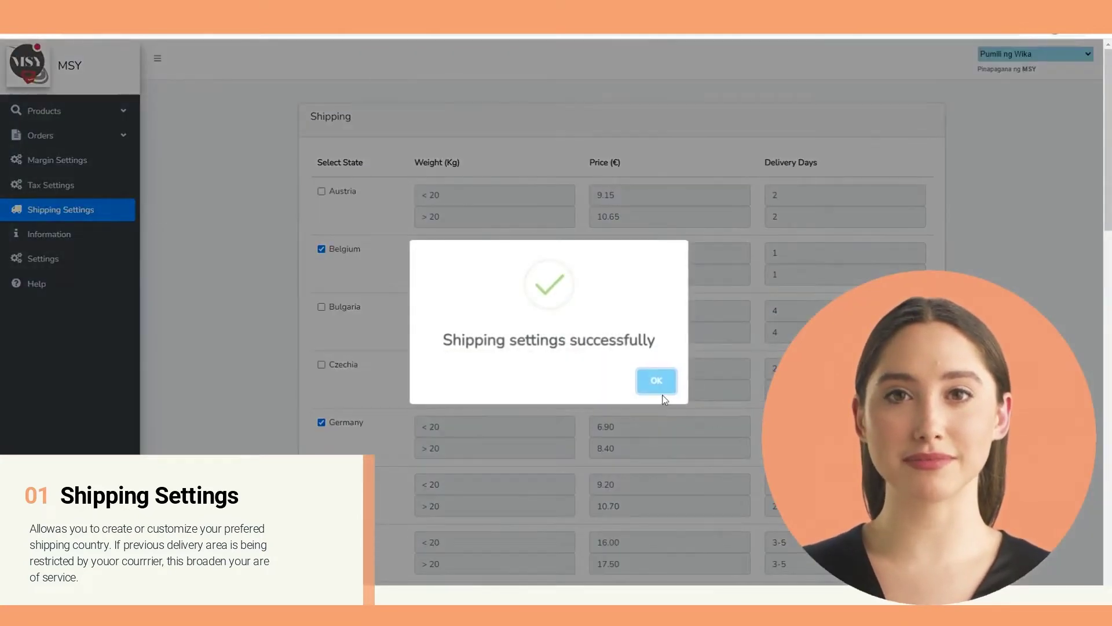
{"action": "left_click", "coordinate": [658, 386]}
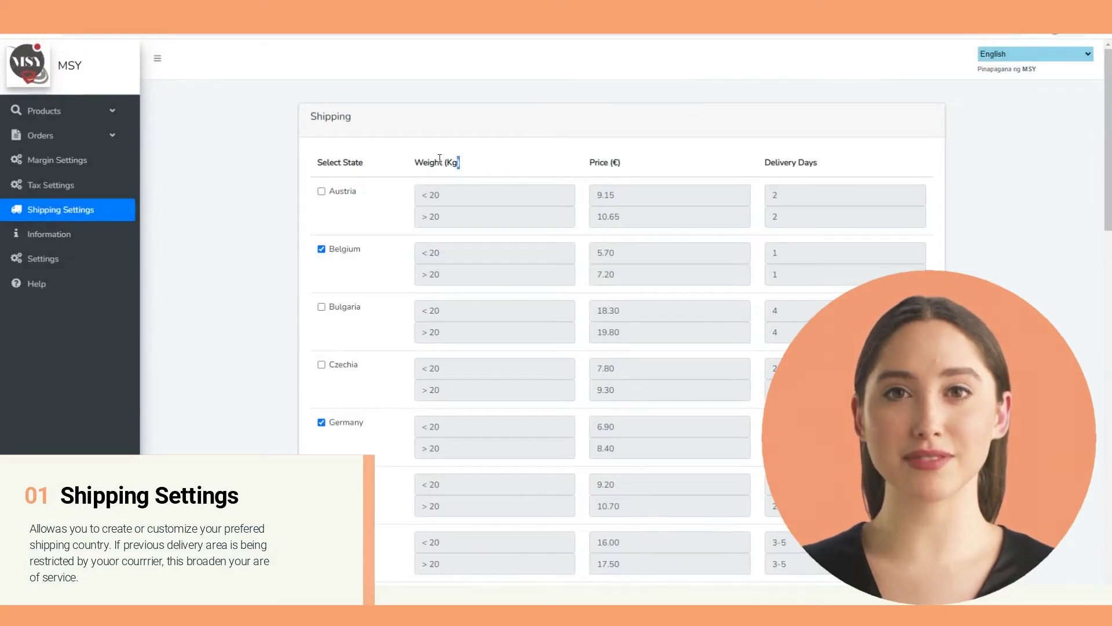
{"action": "left_click_drag", "start_coordinate": [464, 164], "coordinate": [410, 162]}
{"action": "left_click_drag", "start_coordinate": [446, 196], "coordinate": [421, 215]}
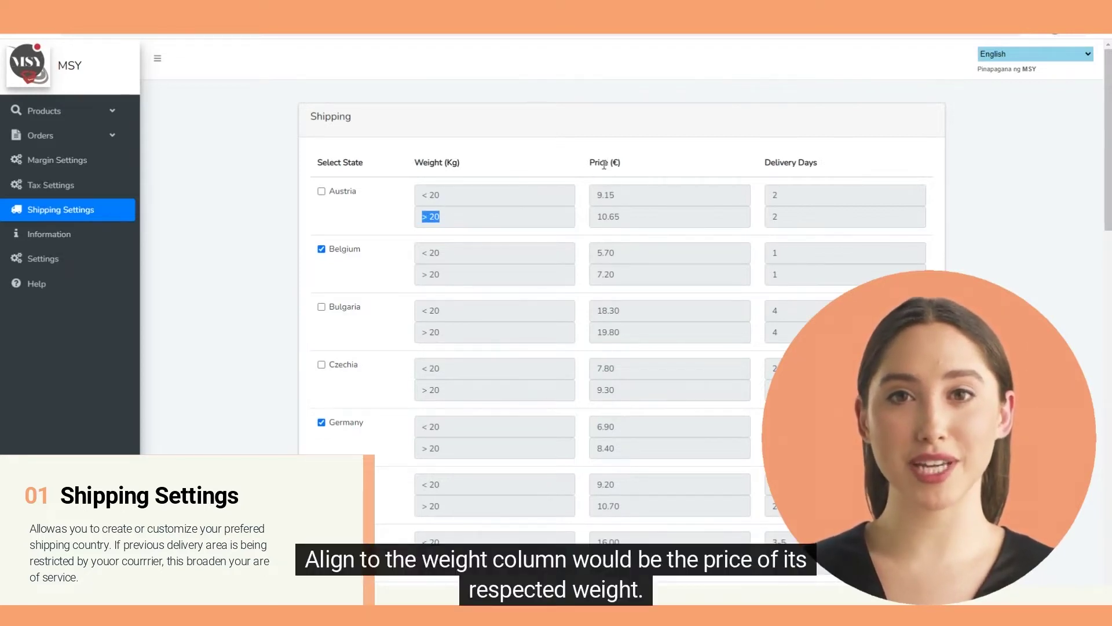
{"action": "left_click_drag", "start_coordinate": [616, 197], "coordinate": [595, 197]}
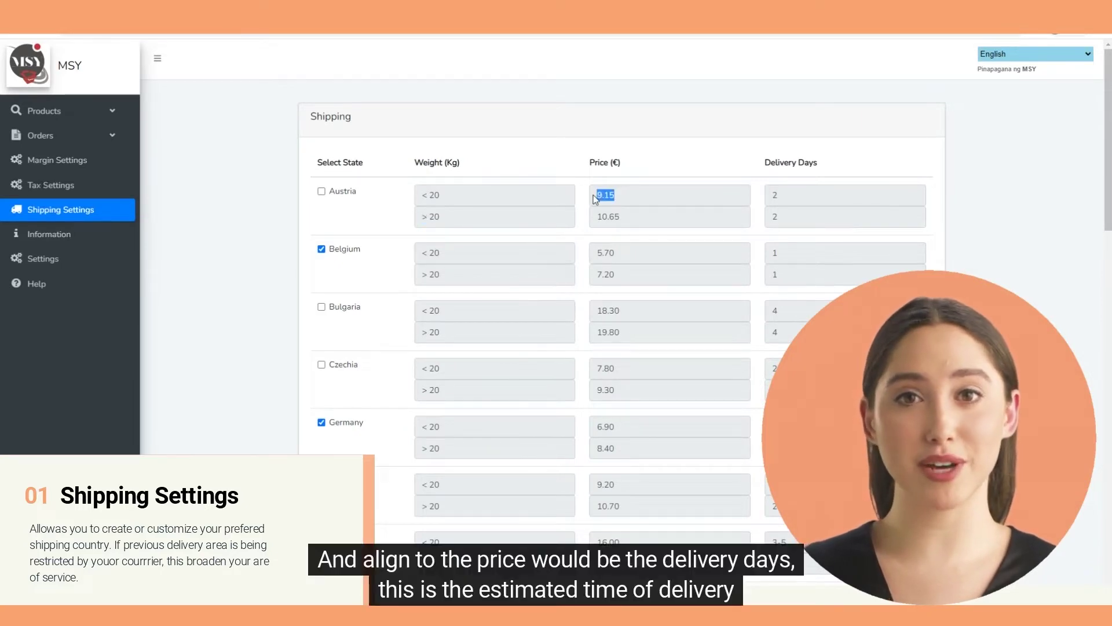
{"action": "left_click_drag", "start_coordinate": [794, 196], "coordinate": [770, 195]}
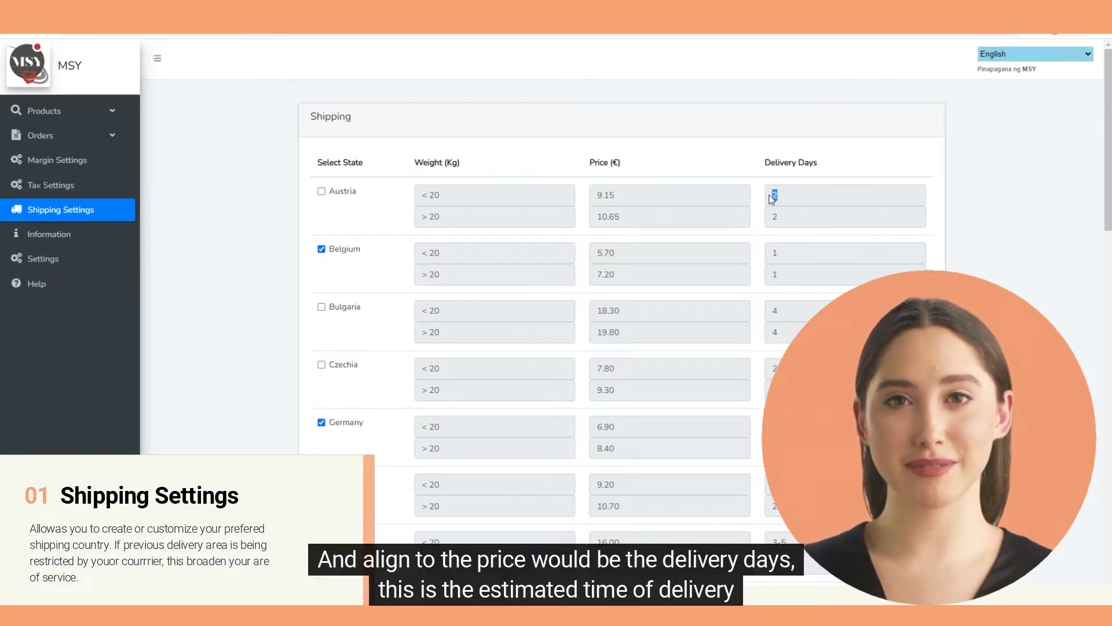
{"action": "left_click", "coordinate": [705, 127]}
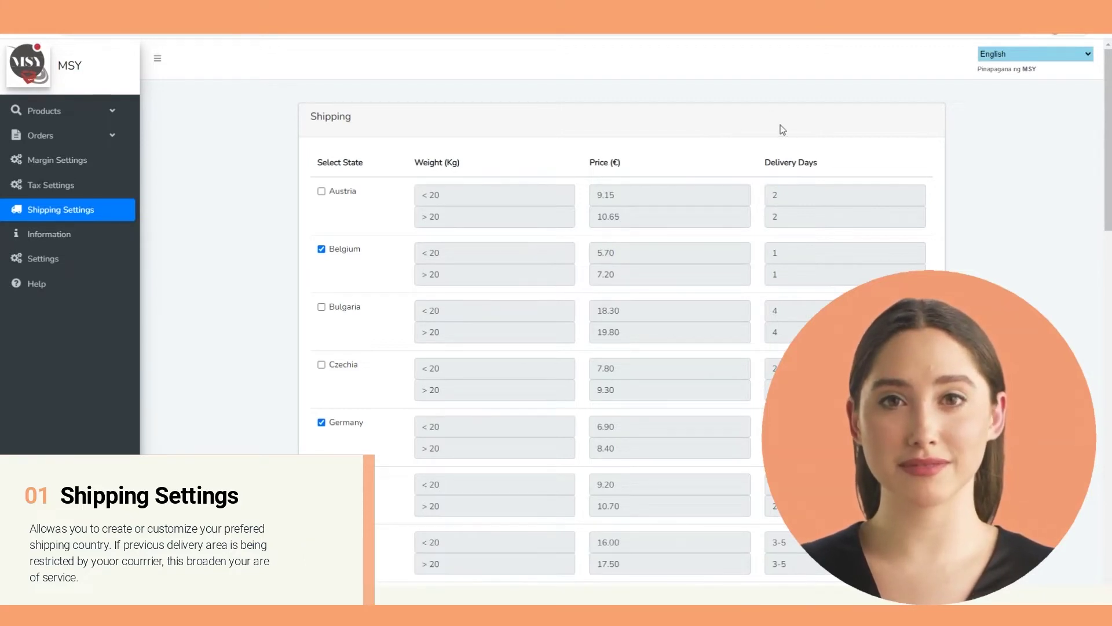
{"action": "scroll", "coordinate": [696, 113], "scroll_direction": "down", "scroll_amount": 1}
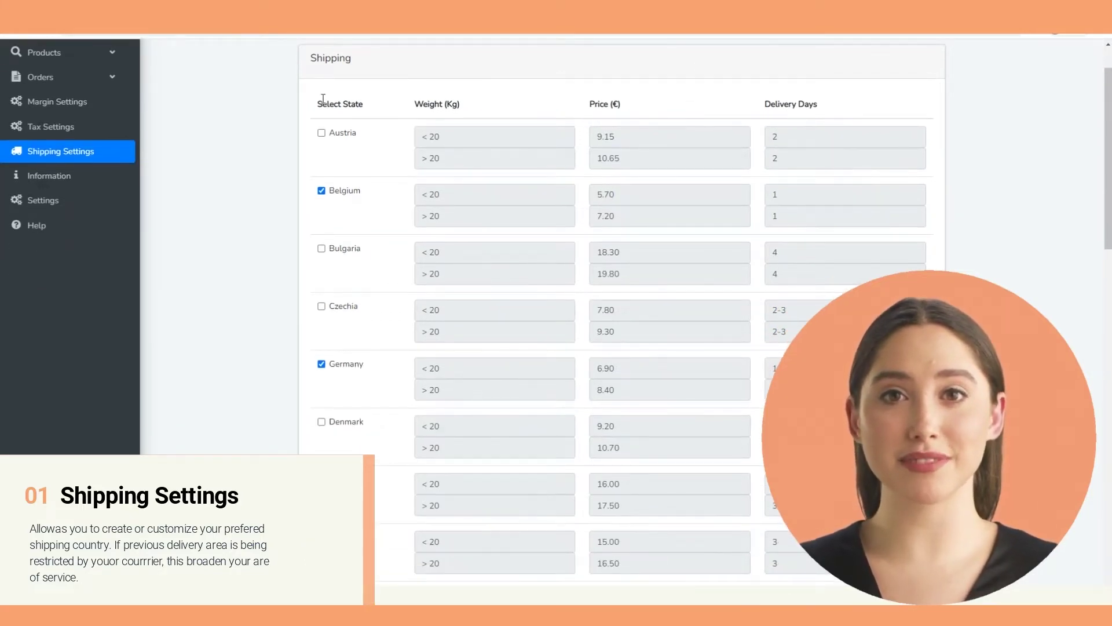
{"action": "left_click_drag", "start_coordinate": [367, 191], "coordinate": [334, 195]}
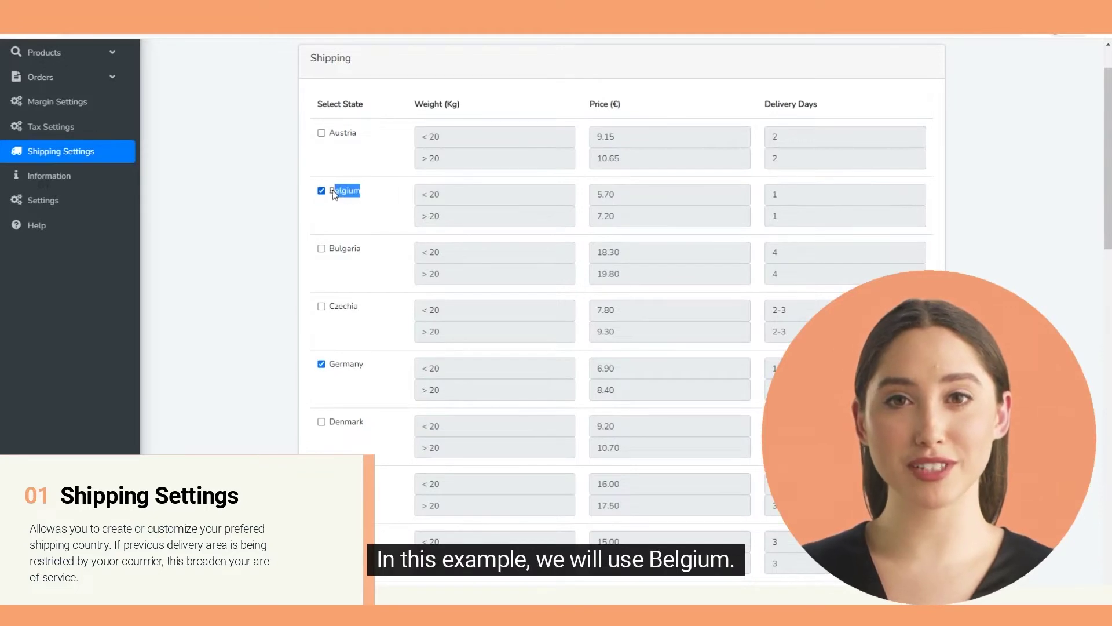
{"action": "left_click", "coordinate": [475, 64]}
{"action": "left_click_drag", "start_coordinate": [450, 193], "coordinate": [422, 194]}
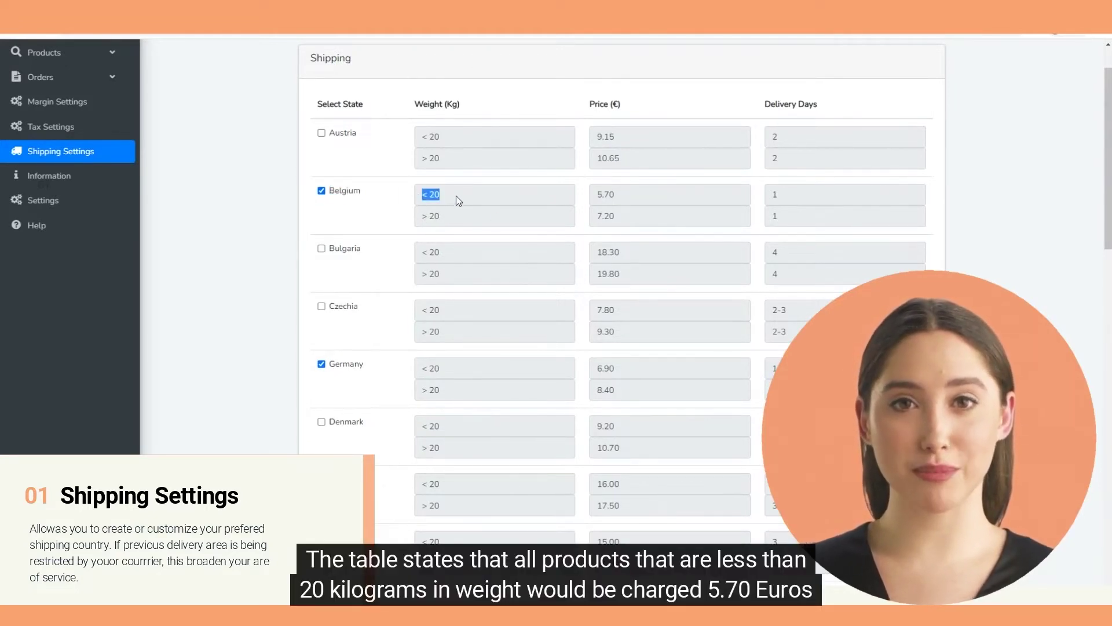
{"action": "left_click_drag", "start_coordinate": [623, 195], "coordinate": [588, 198]}
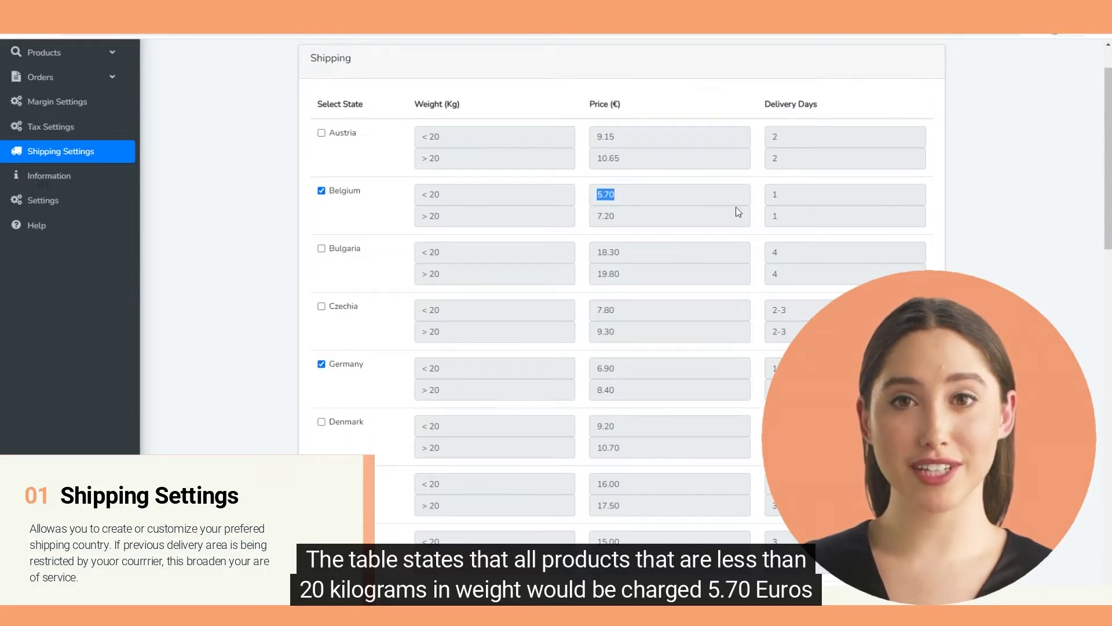
{"action": "left_click_drag", "start_coordinate": [793, 193], "coordinate": [772, 195]}
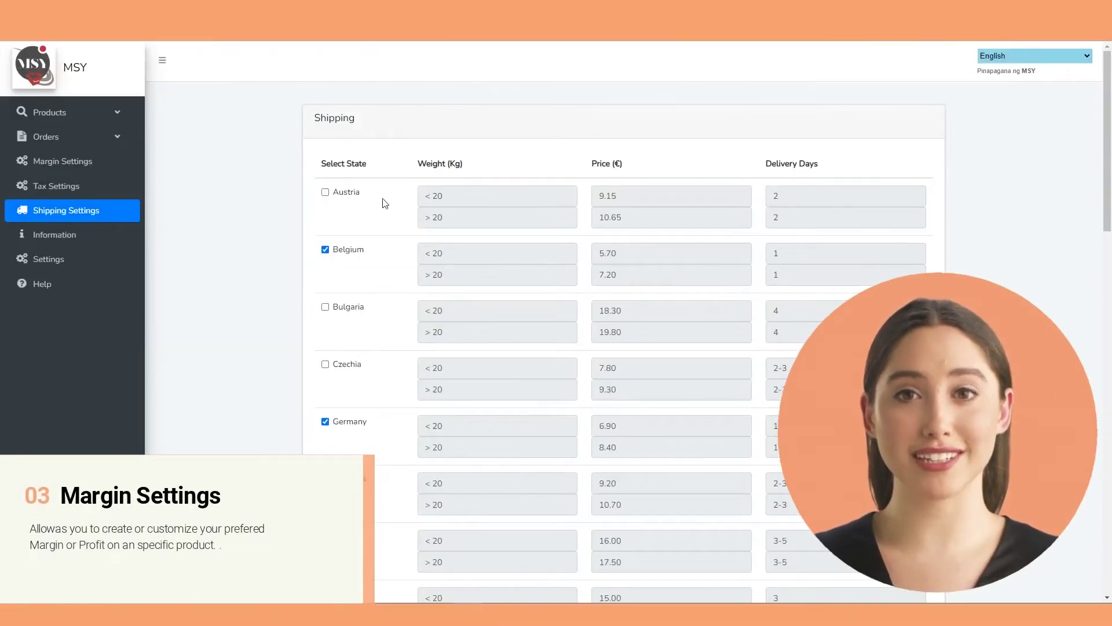
Step: Open Margin Settings to review the Store margin at 0% and the empty Collection margin section
{"action": "left_click", "coordinate": [63, 167]}
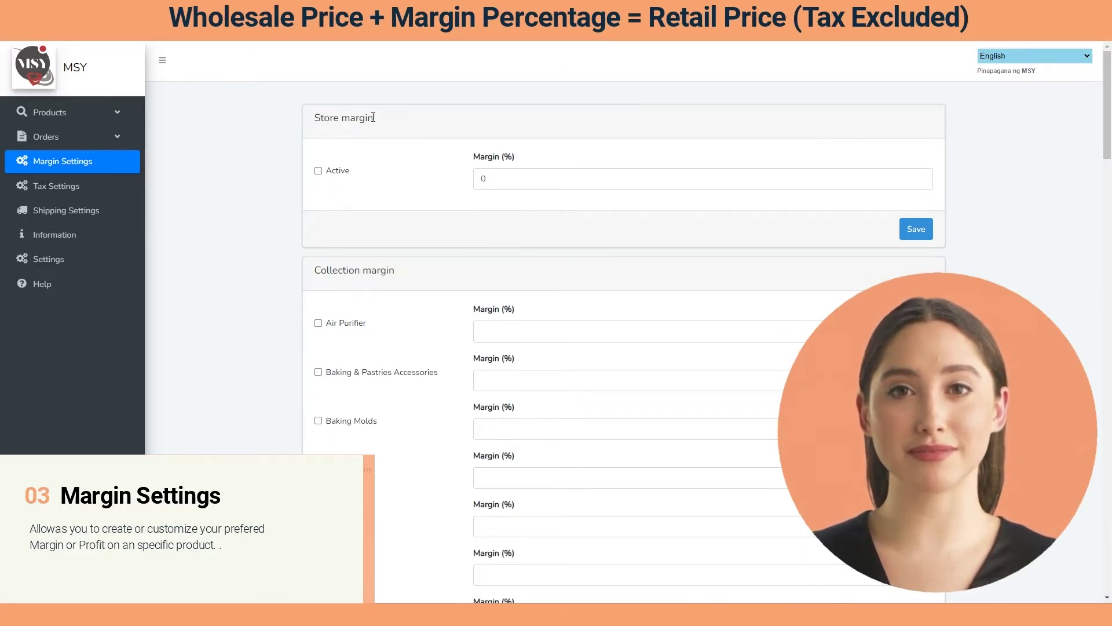
{"action": "left_click_drag", "start_coordinate": [375, 119], "coordinate": [316, 119]}
{"action": "left_click", "coordinate": [407, 274]}
{"action": "left_click_drag", "start_coordinate": [407, 274], "coordinate": [219, 335]}
{"action": "left_click", "coordinate": [232, 274]}
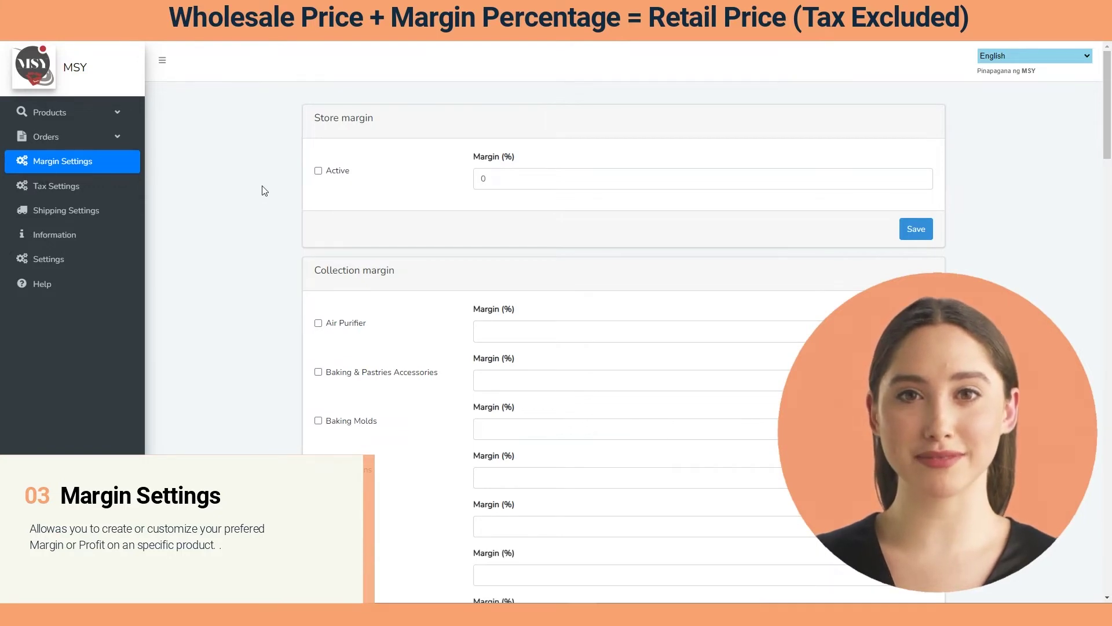
Step: Enter a 50% store margin, mark it Active, save, and acknowledge the confirmation
{"action": "left_click", "coordinate": [523, 178]}
{"action": "type", "text": "50"}
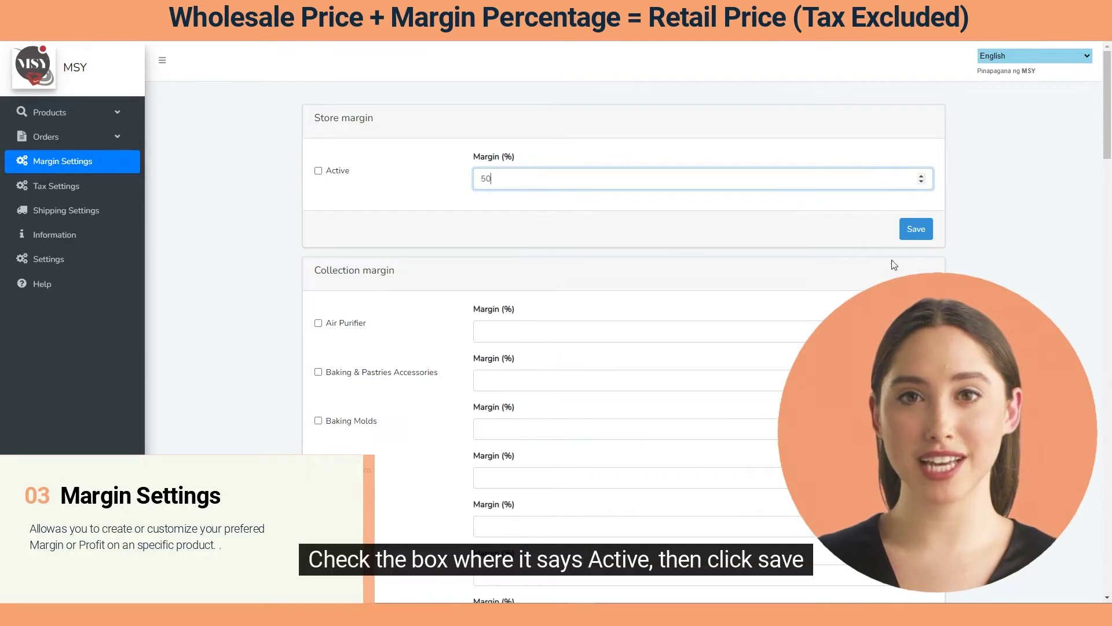
{"action": "left_click", "coordinate": [317, 183]}
{"action": "left_click", "coordinate": [318, 171]}
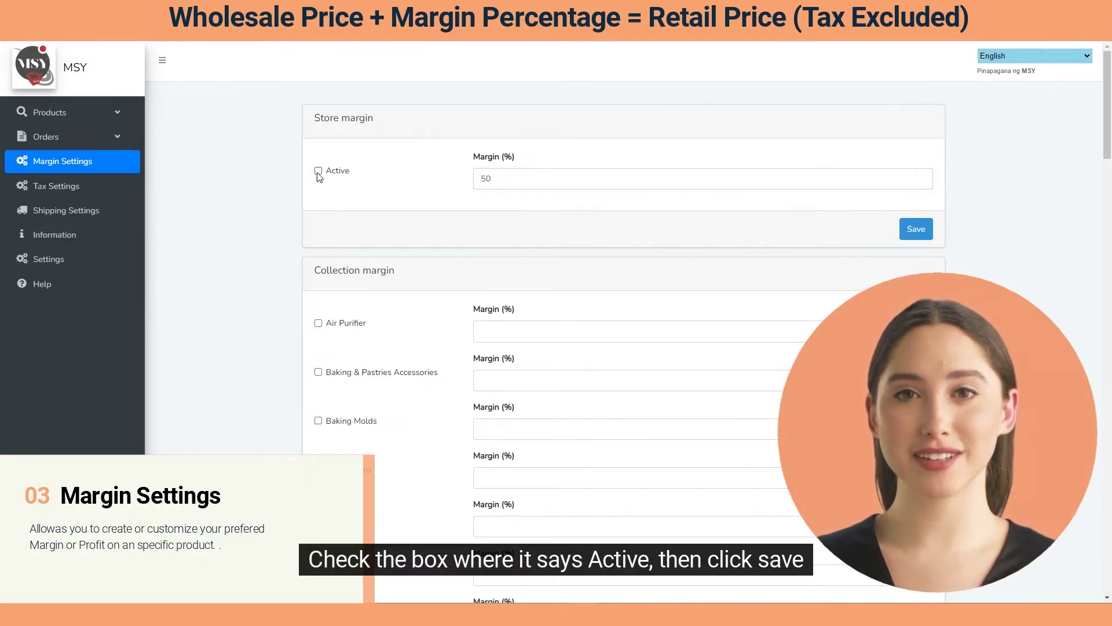
{"action": "left_click", "coordinate": [917, 239]}
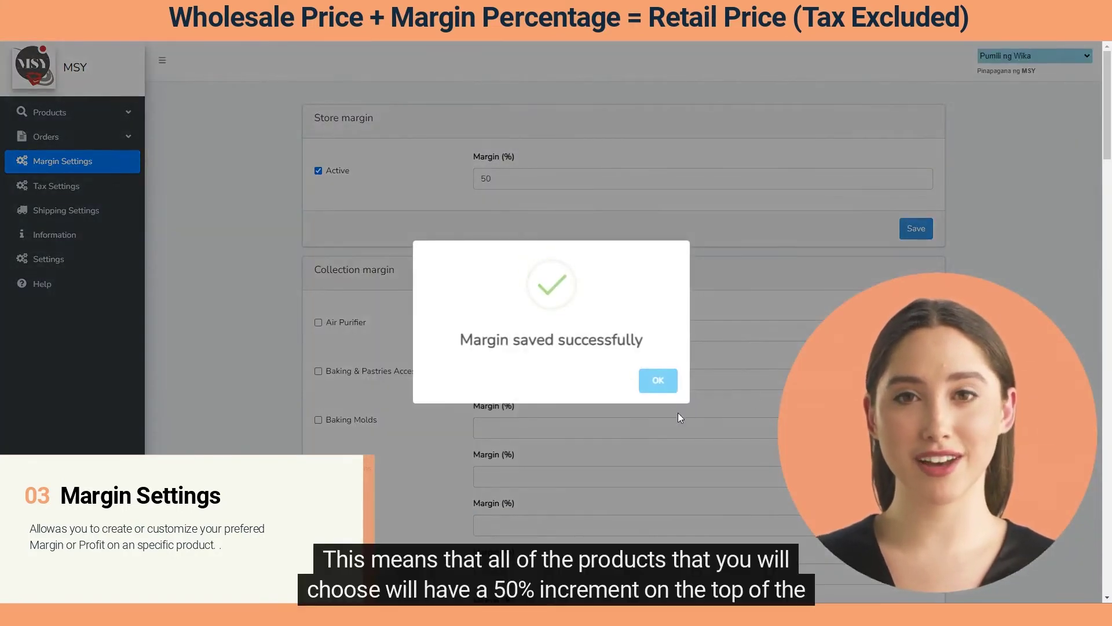
{"action": "left_click", "coordinate": [658, 381]}
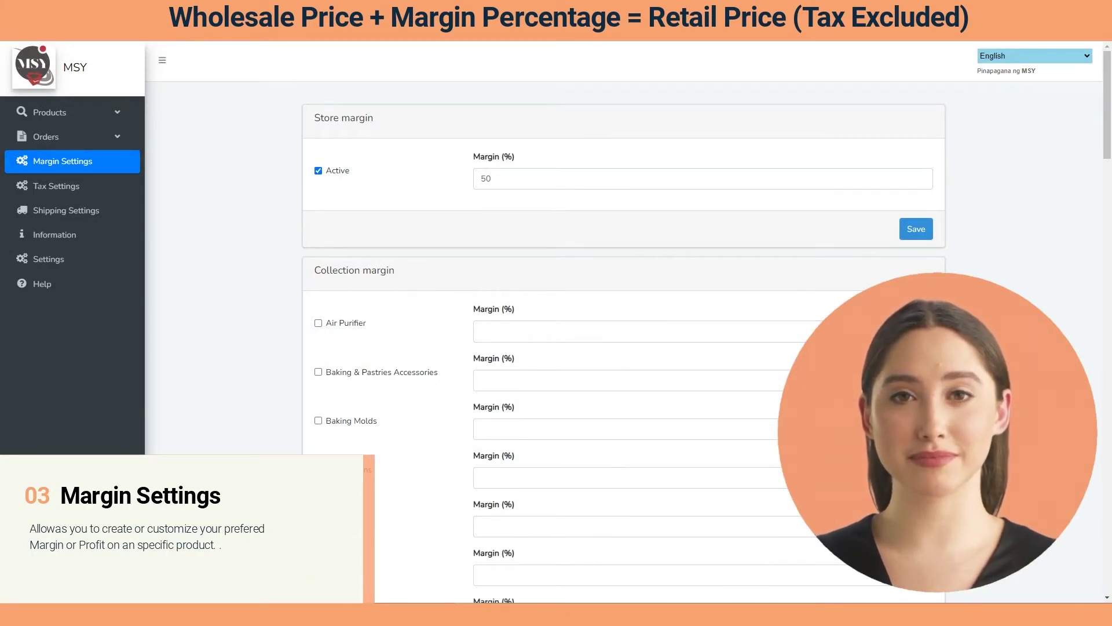
Step: Give the Baking Pans collection a 60% margin and save the collection margins
{"action": "scroll", "coordinate": [1038, 256], "scroll_direction": "down", "scroll_amount": 1}
{"action": "left_click_drag", "start_coordinate": [398, 212], "coordinate": [265, 219]}
{"action": "left_click", "coordinate": [258, 219]}
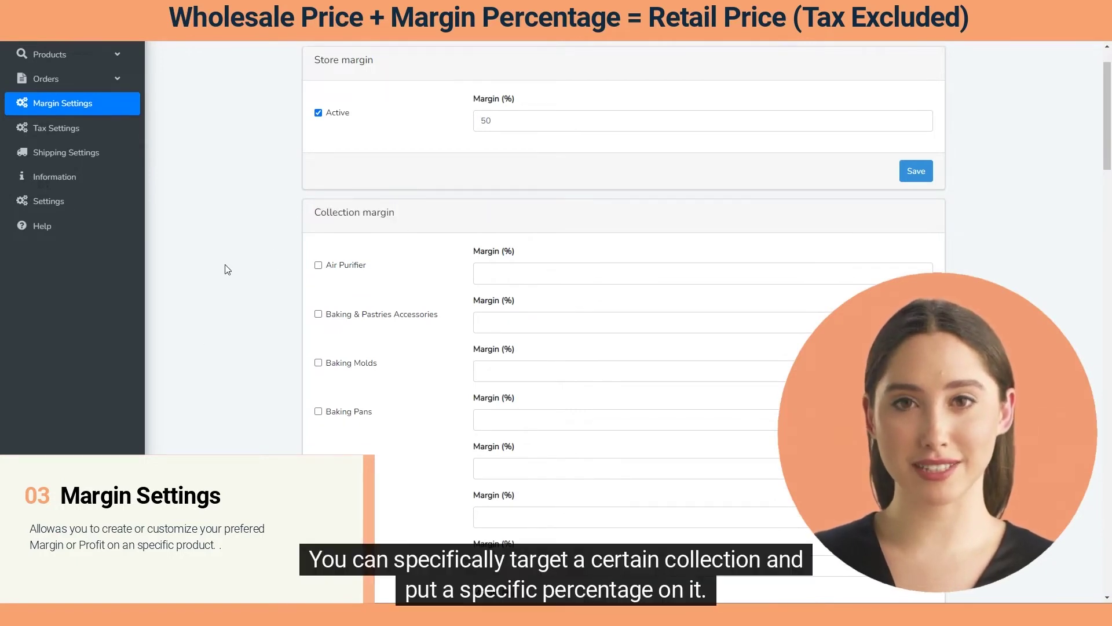
{"action": "scroll", "coordinate": [302, 347], "scroll_direction": "down", "scroll_amount": 4}
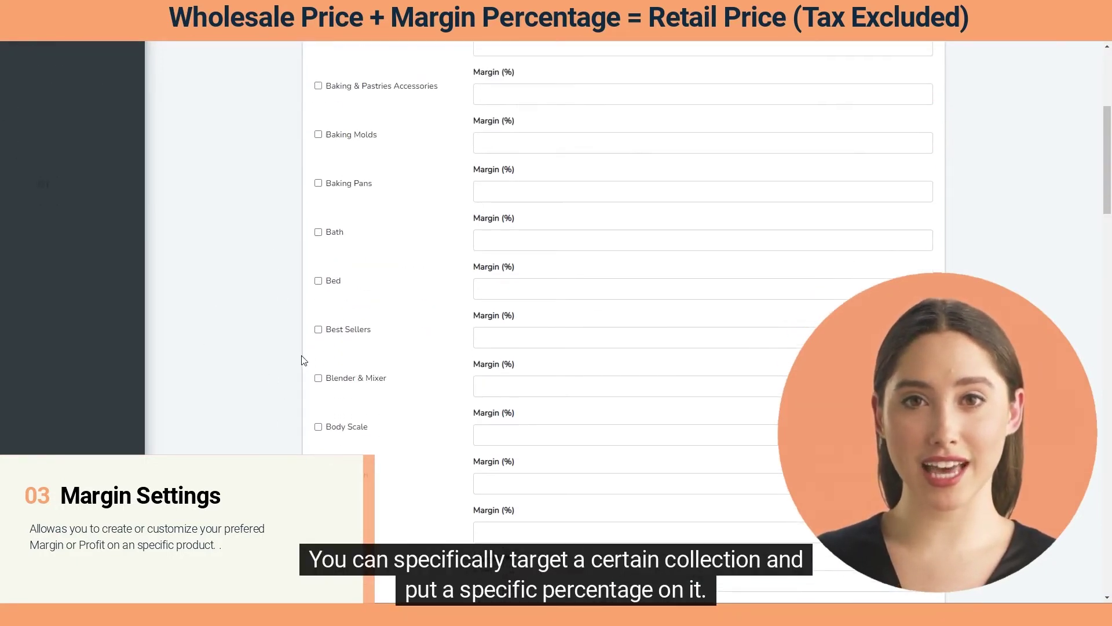
{"action": "scroll", "coordinate": [301, 359], "scroll_direction": "up", "scroll_amount": 3}
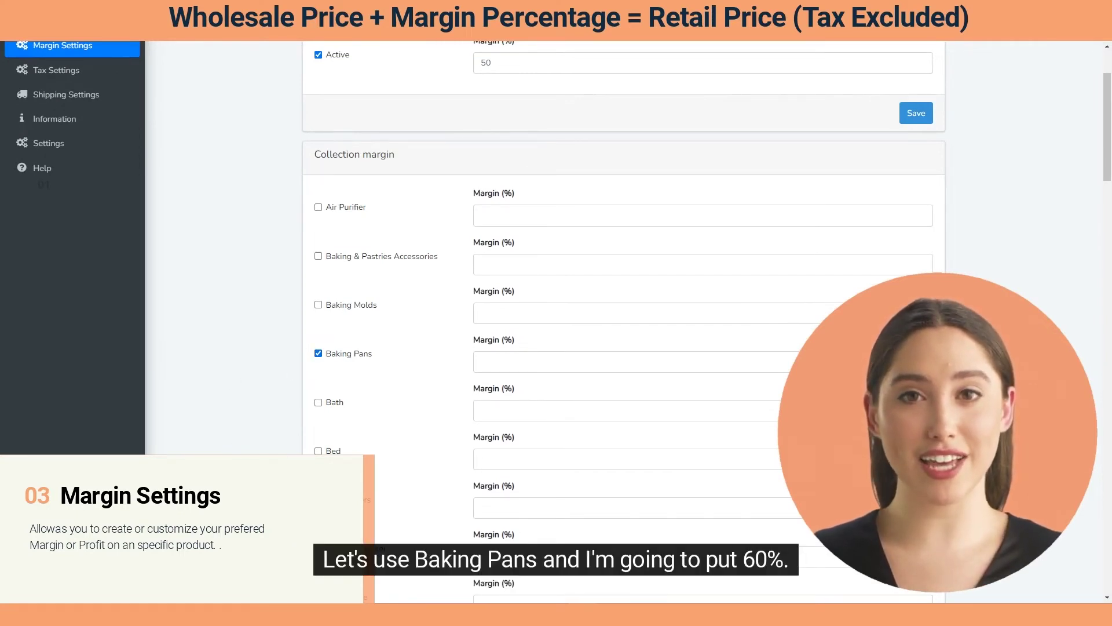
{"action": "left_click", "coordinate": [519, 360]}
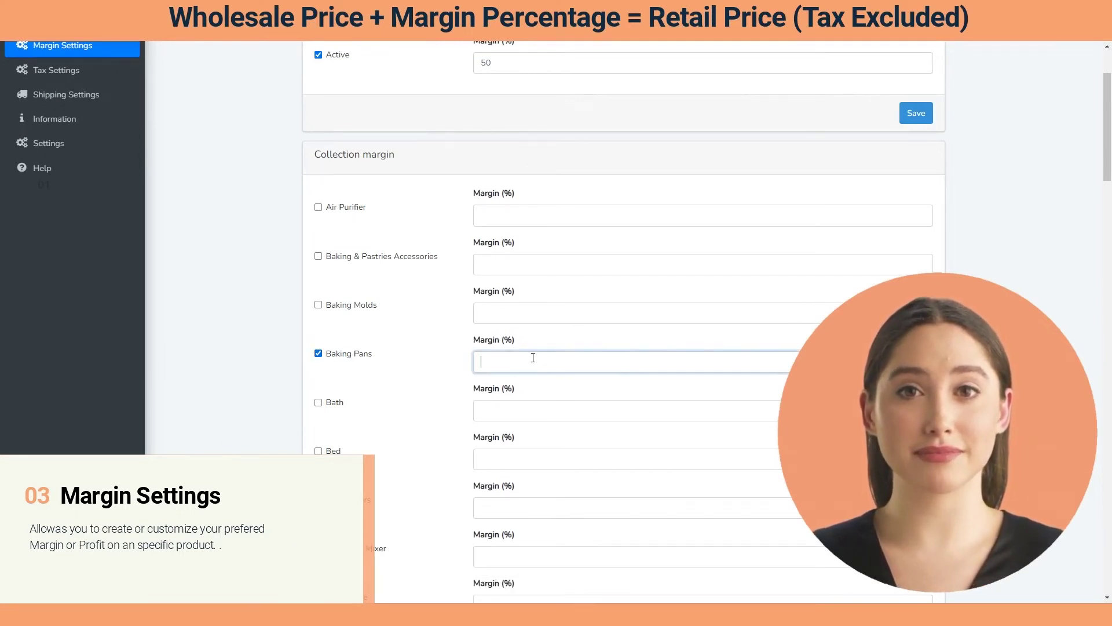
{"action": "scroll", "coordinate": [623, 321], "scroll_direction": "down", "scroll_amount": 20}
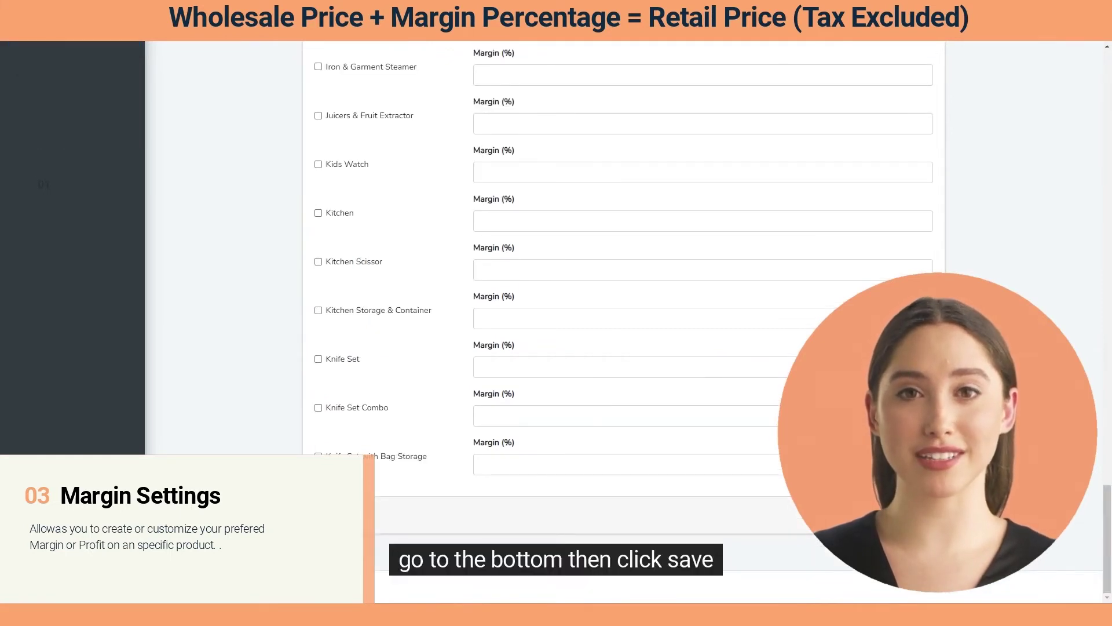
{"action": "left_click", "coordinate": [916, 515]}
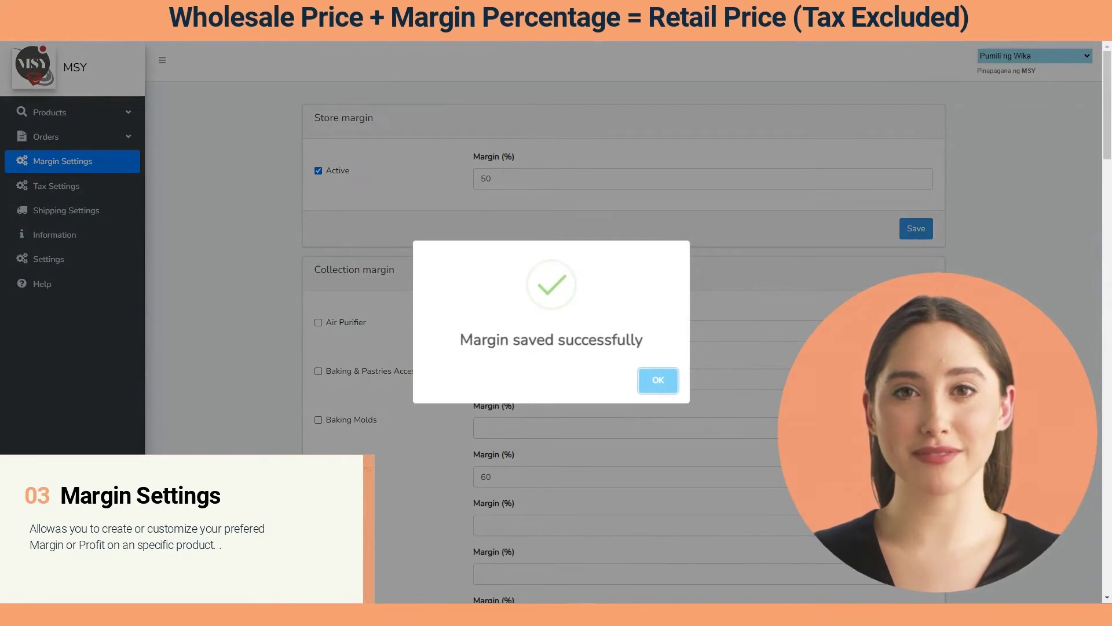
Step: Acknowledge the margin-saved message and review the collection list with Baking Pans at 60%
{"action": "left_click", "coordinate": [666, 380]}
{"action": "scroll", "coordinate": [244, 297], "scroll_direction": "down", "scroll_amount": 4}
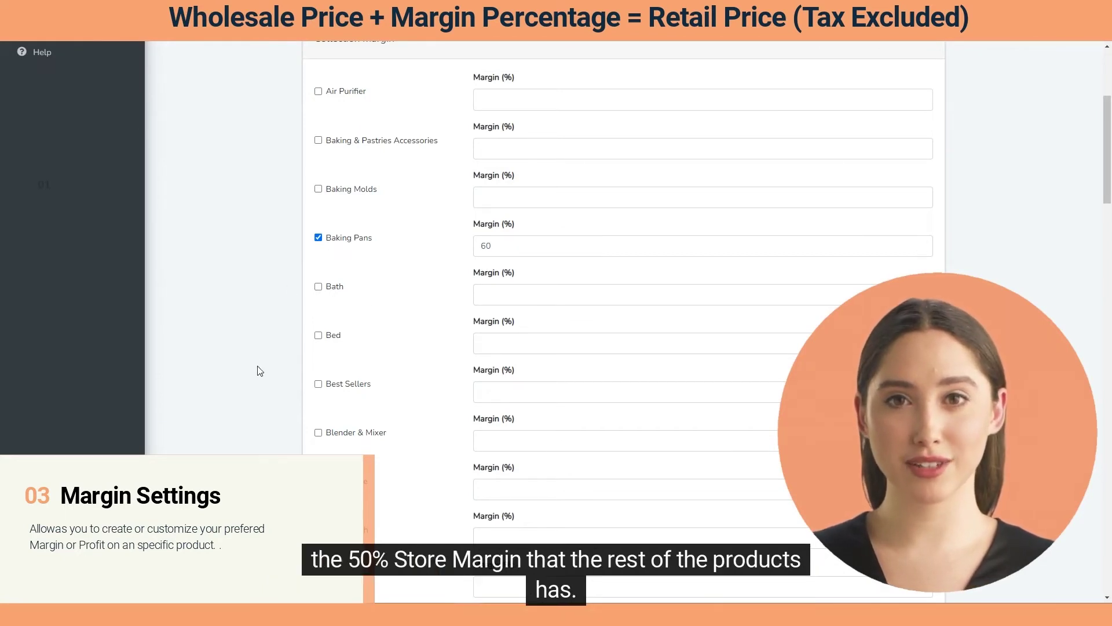
{"action": "scroll", "coordinate": [291, 246], "scroll_direction": "up", "scroll_amount": 3}
{"action": "scroll", "coordinate": [214, 348], "scroll_direction": "down", "scroll_amount": 5}
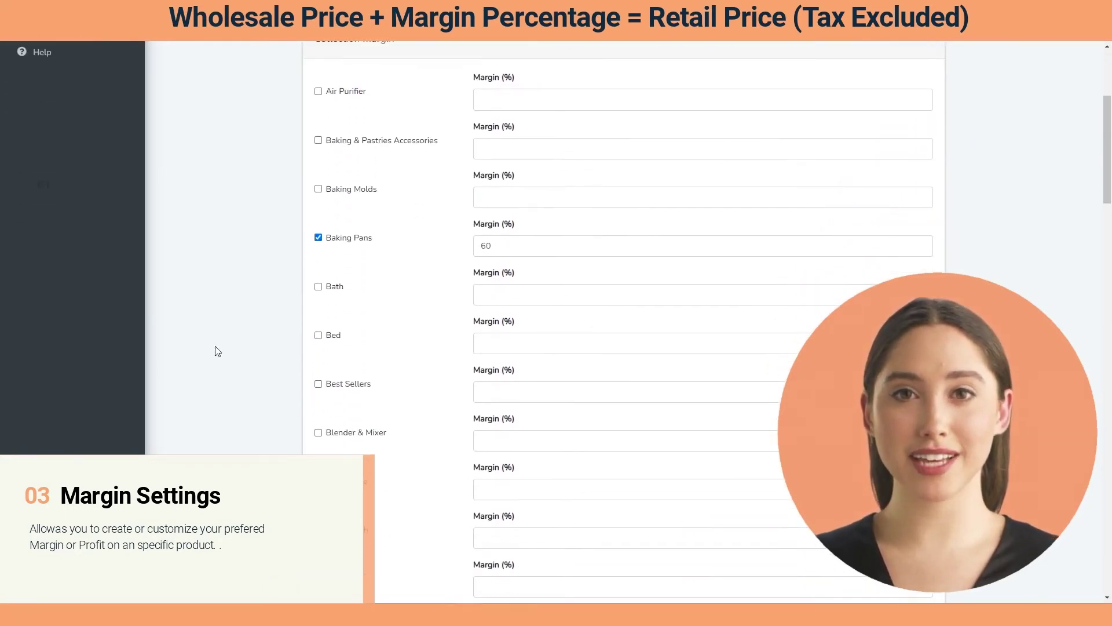
{"action": "scroll", "coordinate": [224, 356], "scroll_direction": "down", "scroll_amount": 5}
{"action": "scroll", "coordinate": [223, 356], "scroll_direction": "up", "scroll_amount": 8}
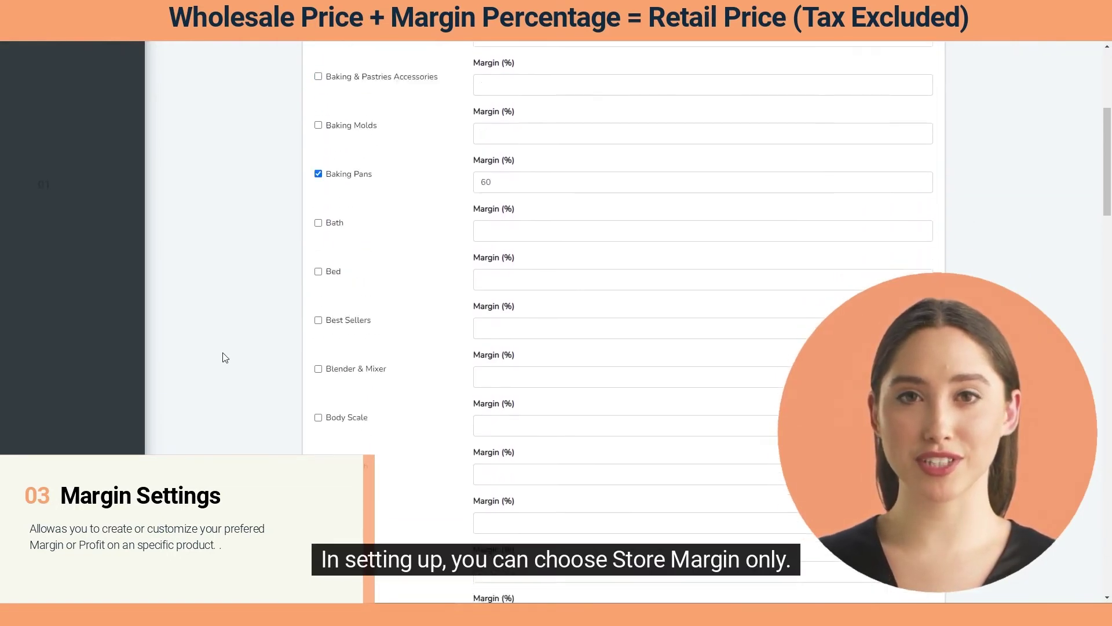
{"action": "scroll", "coordinate": [318, 168], "scroll_direction": "up", "scroll_amount": 3}
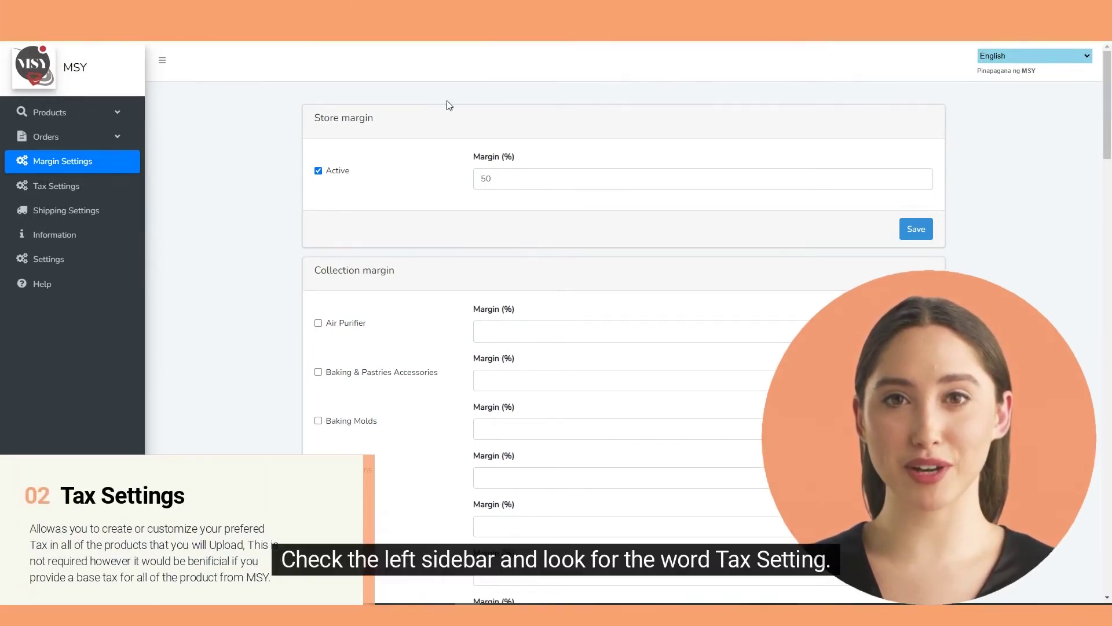
Step: Enter 20 in the Tax (%) field of Tax Settings and save it
{"action": "left_click", "coordinate": [87, 185]}
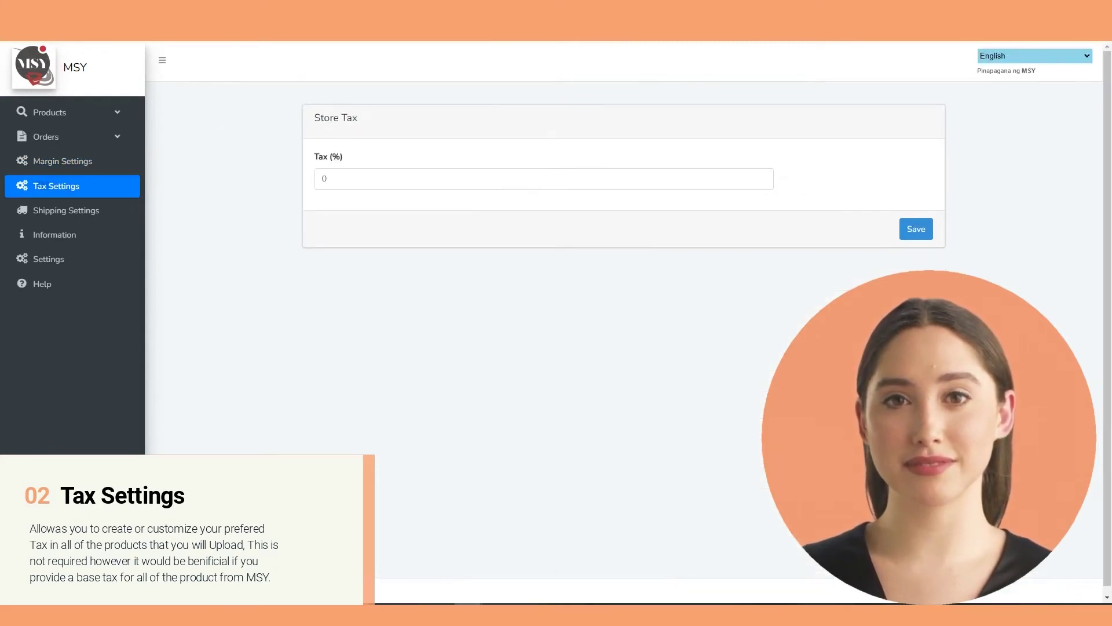
{"action": "left_click_drag", "start_coordinate": [361, 126], "coordinate": [317, 118]}
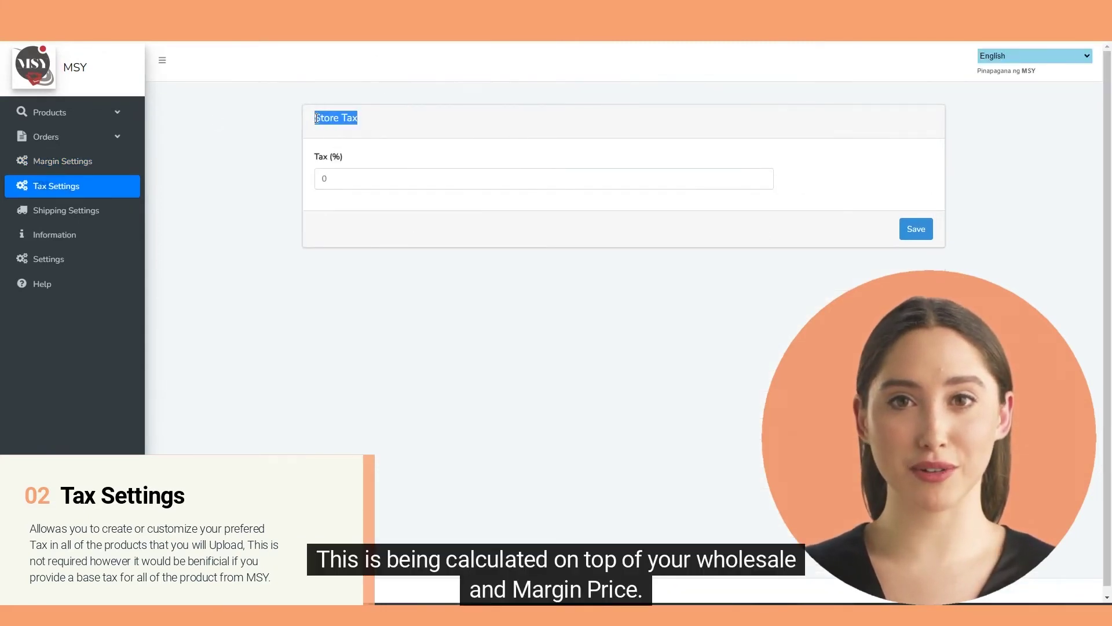
{"action": "left_click", "coordinate": [283, 112]}
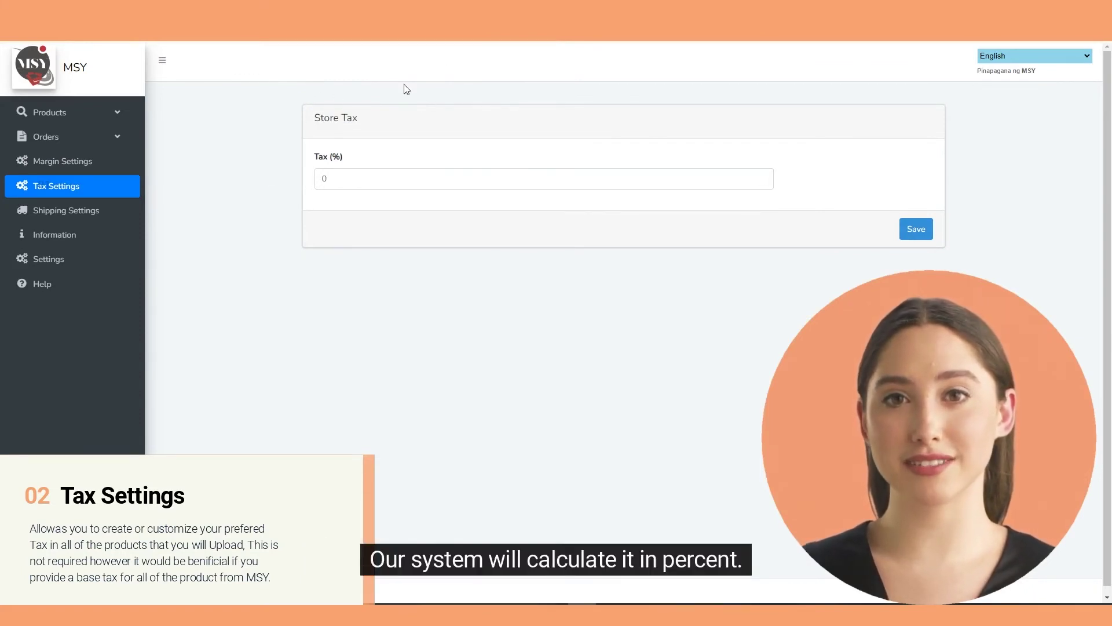
{"action": "left_click_drag", "start_coordinate": [350, 165], "coordinate": [284, 180]}
{"action": "left_click", "coordinate": [261, 250]}
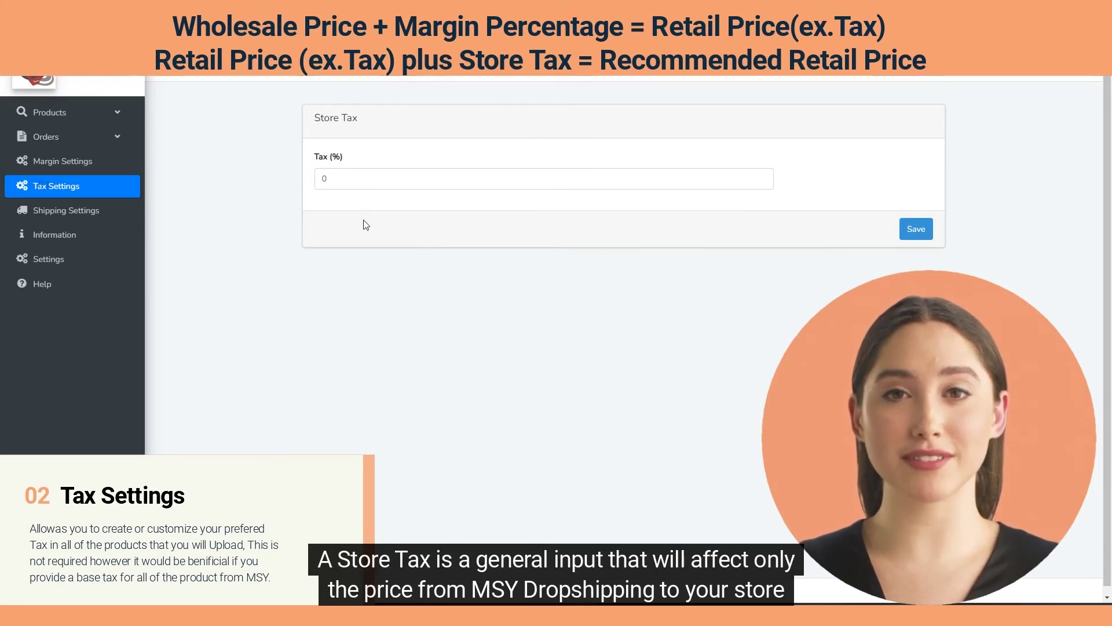
{"action": "left_click", "coordinate": [340, 177]}
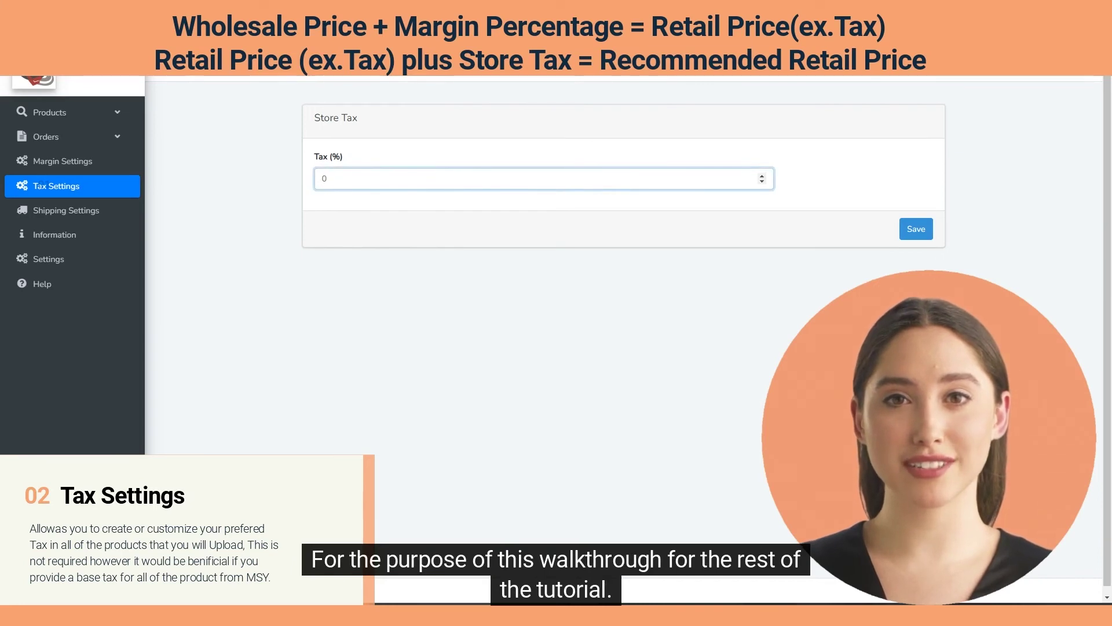
{"action": "type", "text": "20"}
{"action": "left_click", "coordinate": [916, 229]}
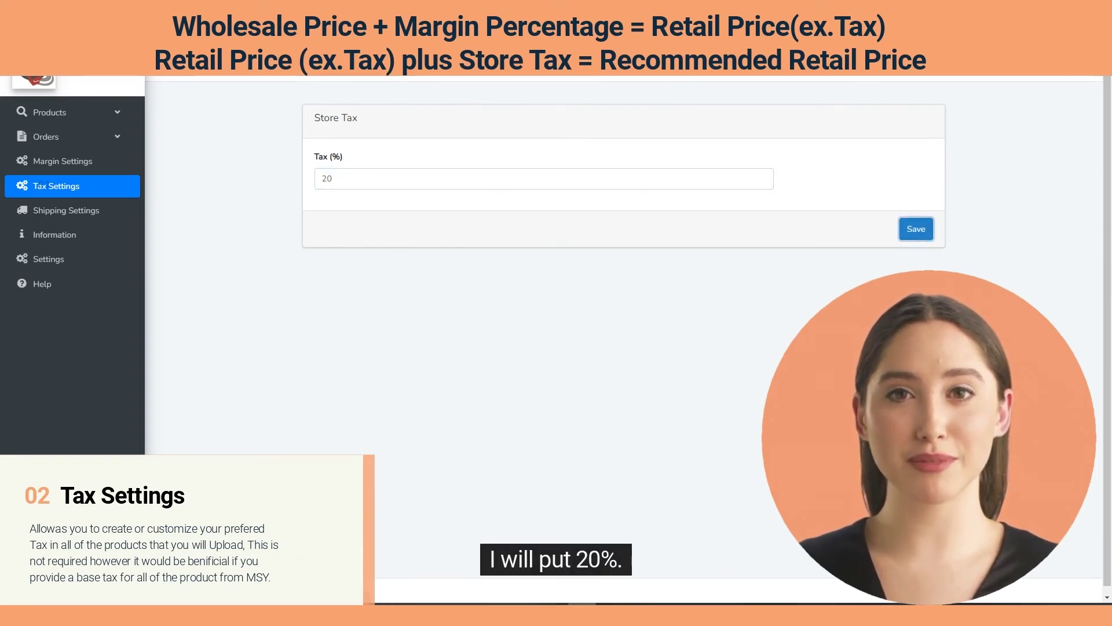